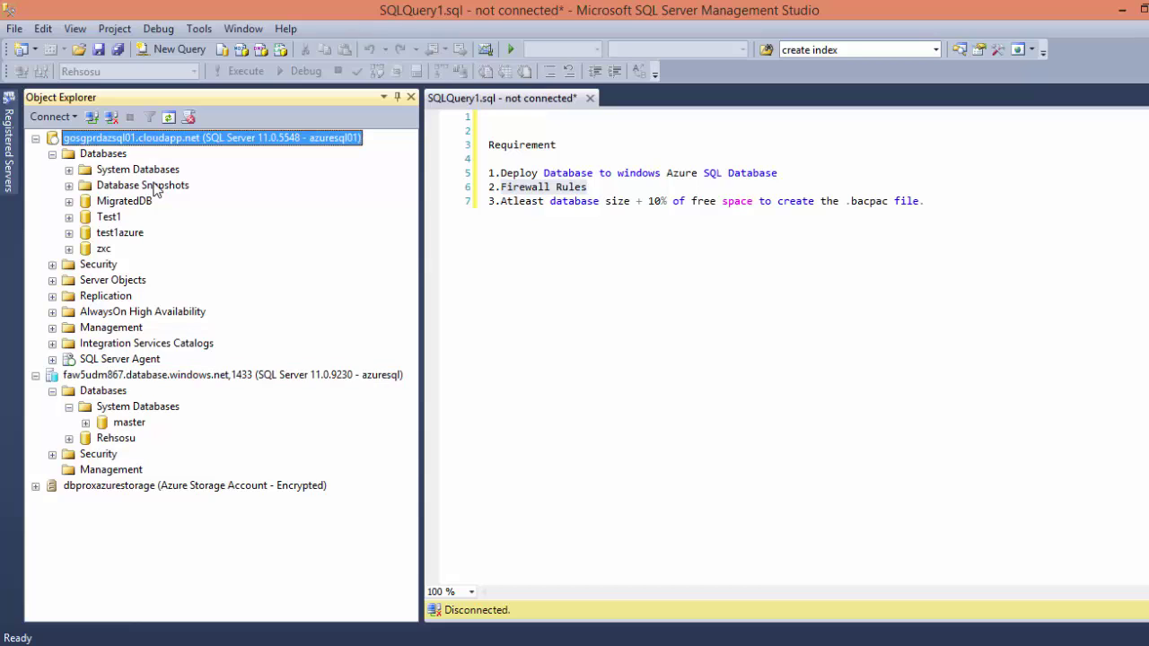
{"action": "left_click", "coordinate": [493, 208]}
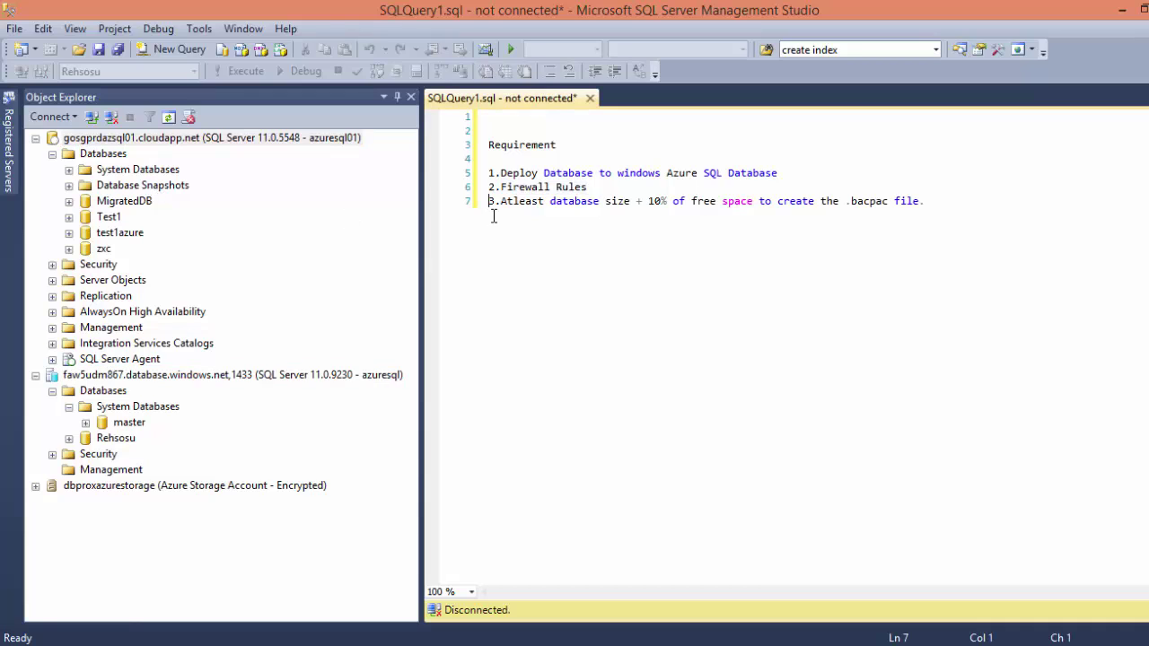
{"action": "left_click", "coordinate": [501, 186]}
{"action": "left_click_drag", "start_coordinate": [501, 187], "coordinate": [601, 186]}
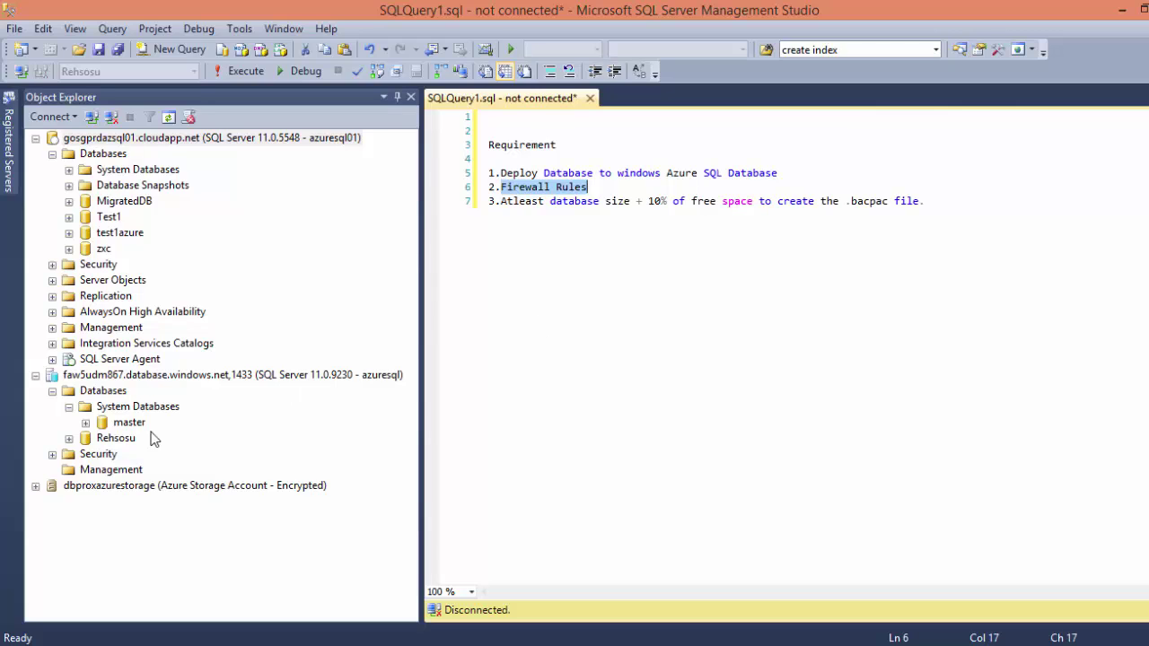
Start the Deploy Database task for the Azure-hosted Rehsosu database and connect to gosgprdazsql01.cloudapp.net as the target server
{"action": "right_click", "coordinate": [131, 439]}
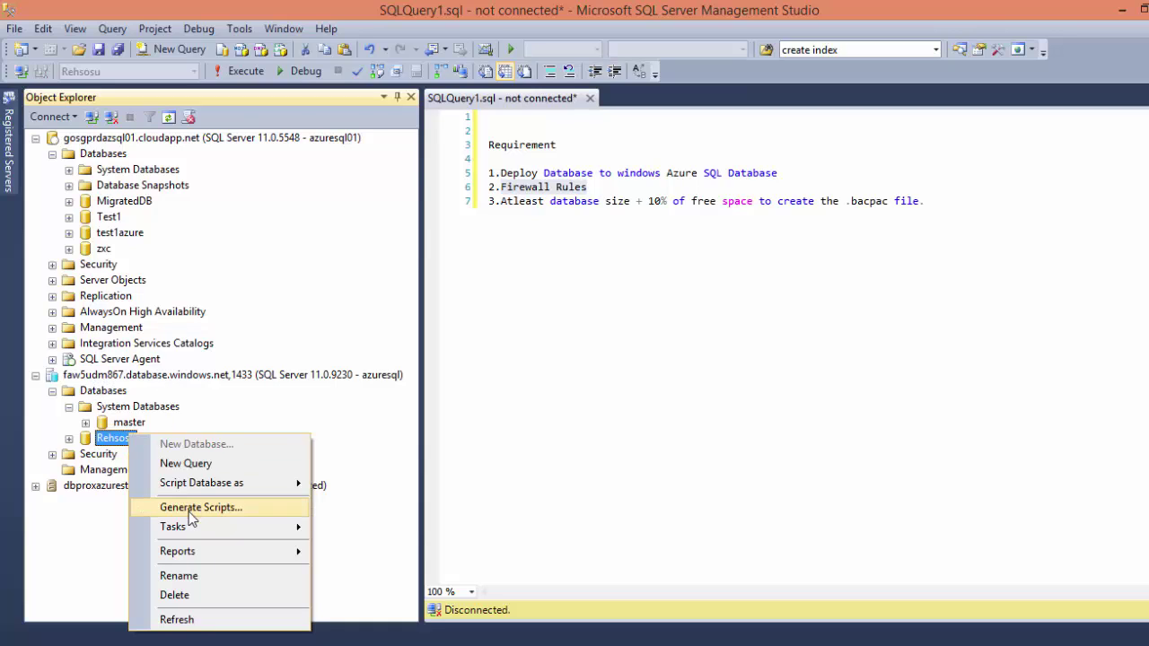
{"action": "mouse_move", "coordinate": [193, 530]}
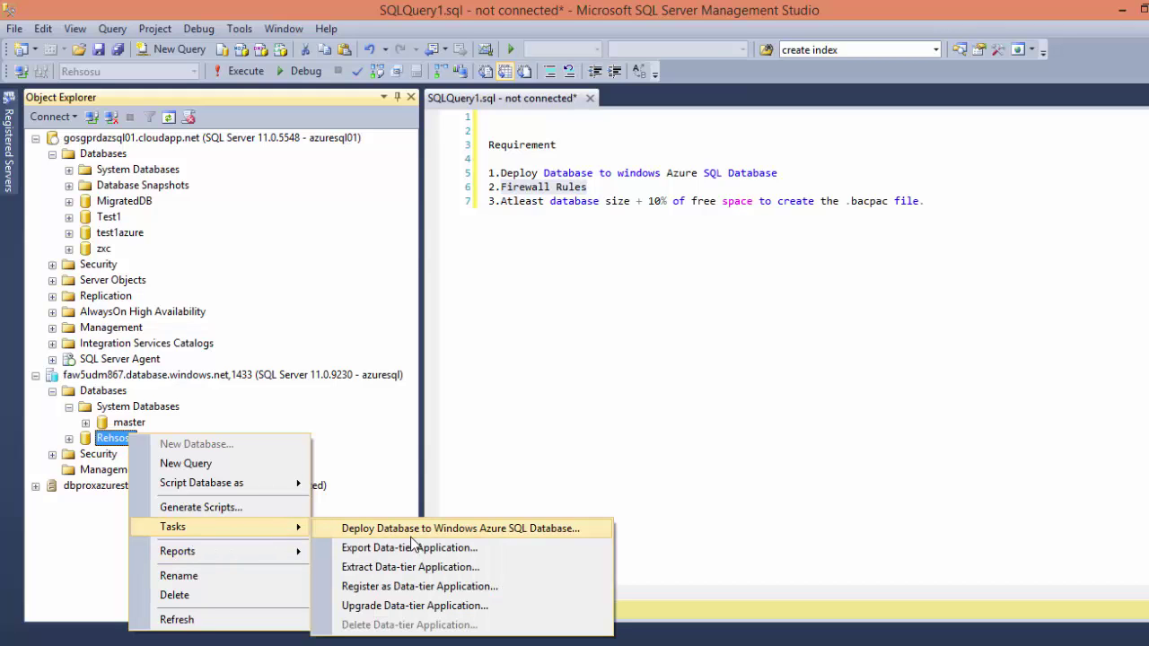
{"action": "left_click", "coordinate": [569, 529]}
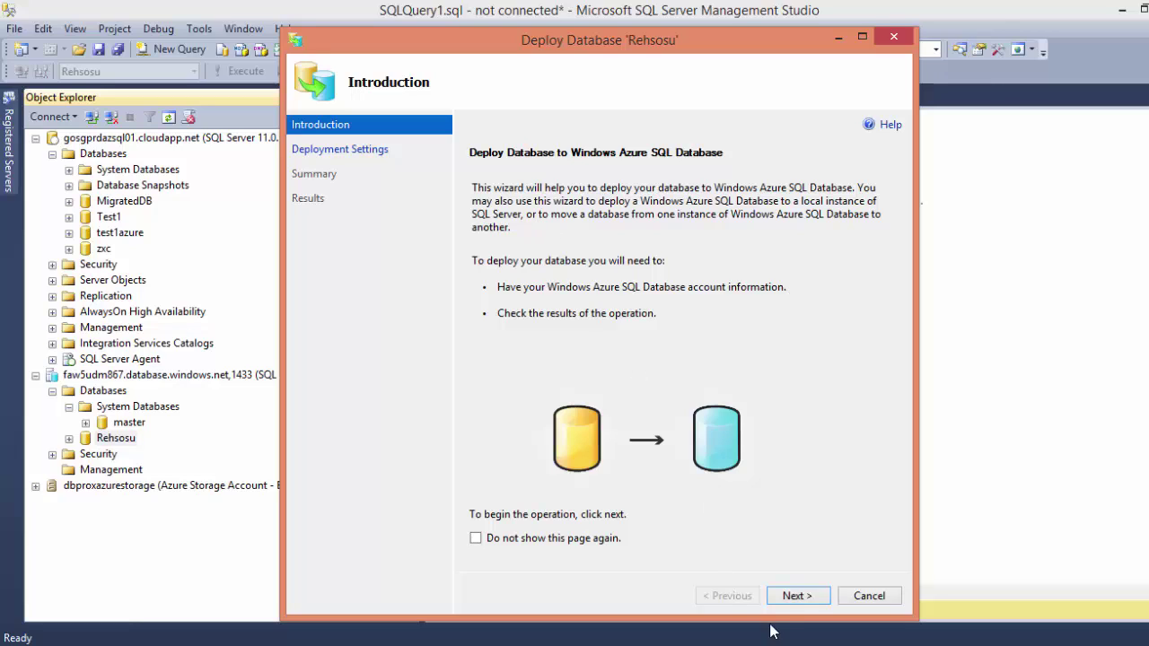
{"action": "left_click", "coordinate": [786, 598]}
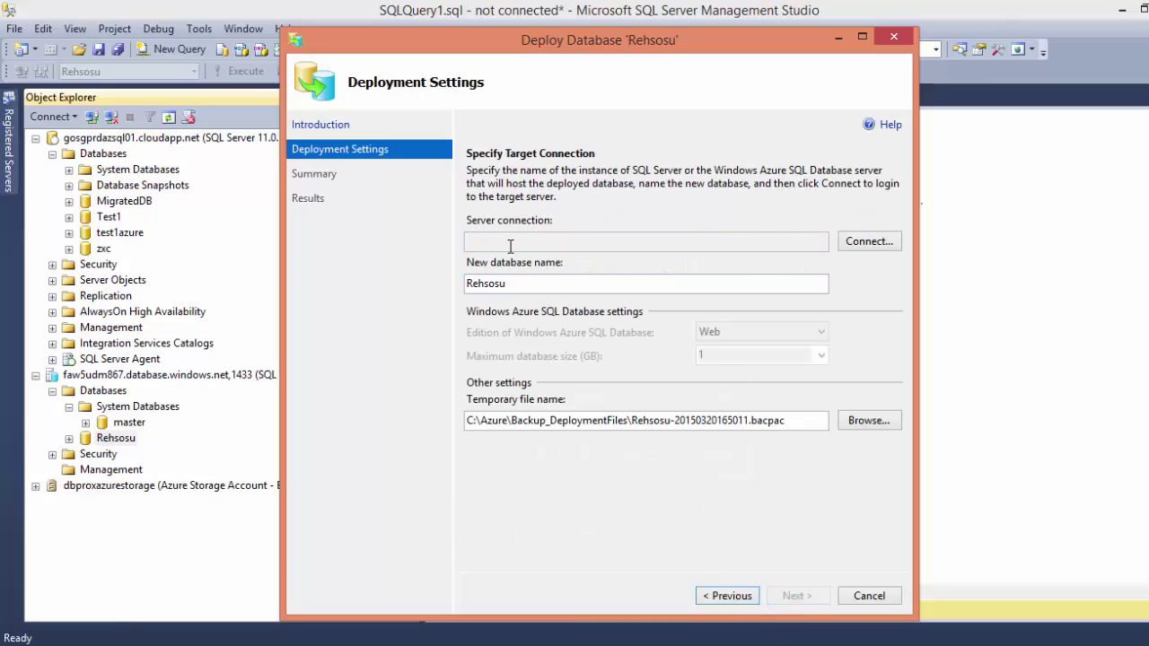
{"action": "left_click", "coordinate": [869, 242]}
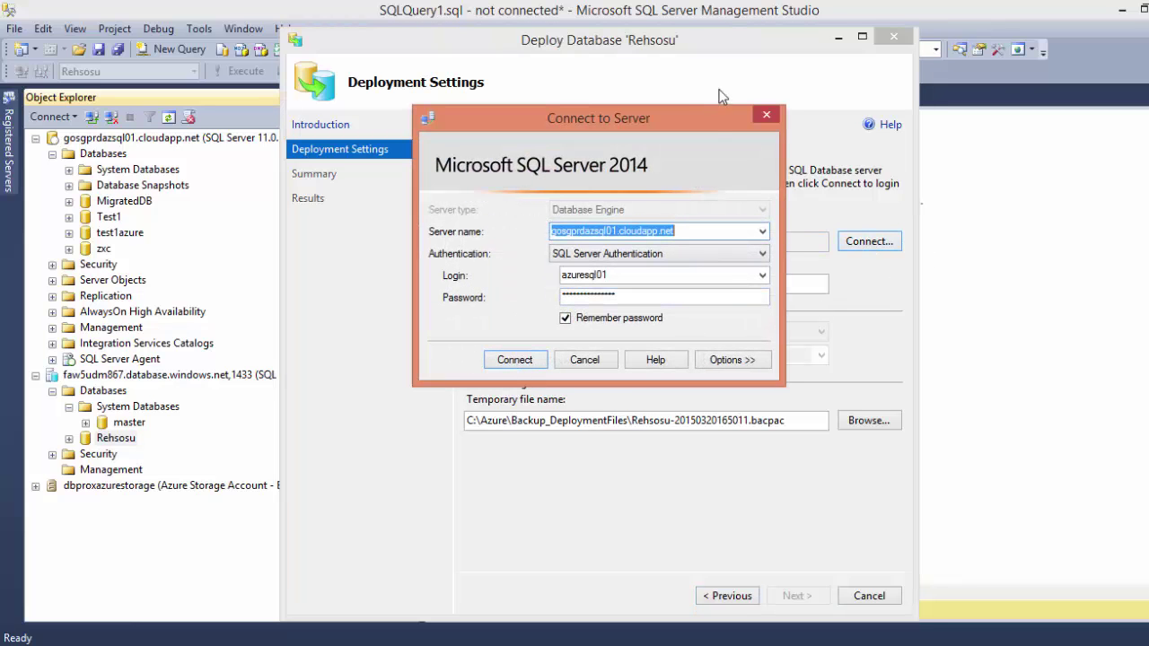
{"action": "left_click", "coordinate": [520, 360]}
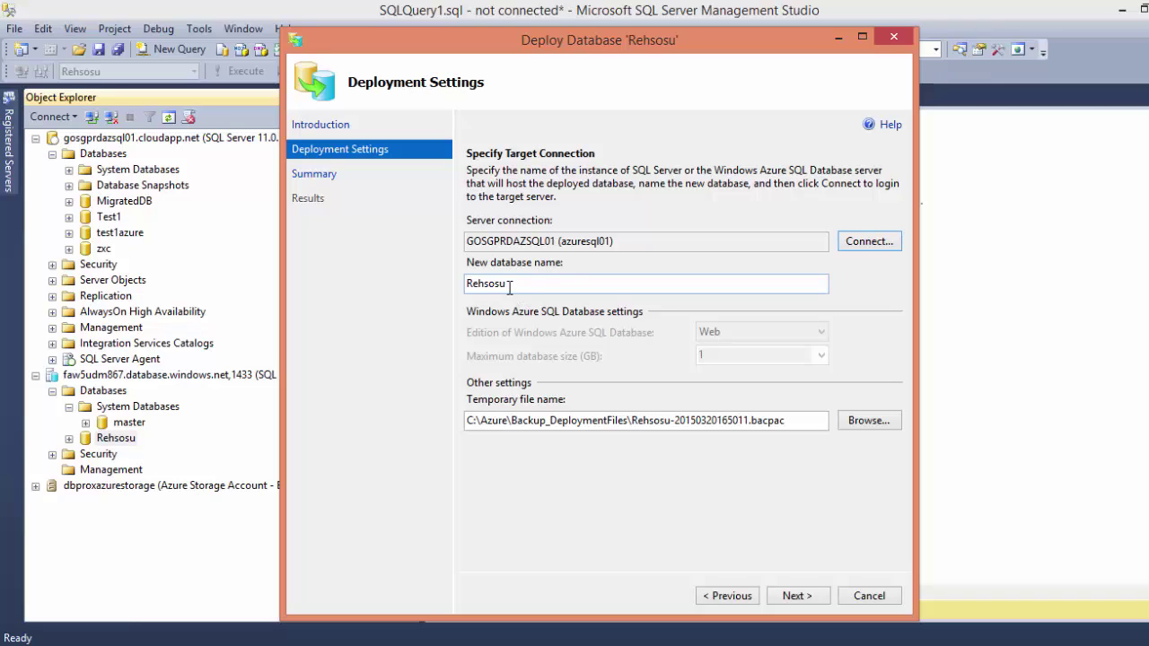
Run the deployment with Rehsosu as the new database name and the proposed .bacpac temporary file in C:\Azure\Backup_DeploymentFiles
{"action": "left_click", "coordinate": [509, 285]}
{"action": "key", "text": "ctrl+a"}
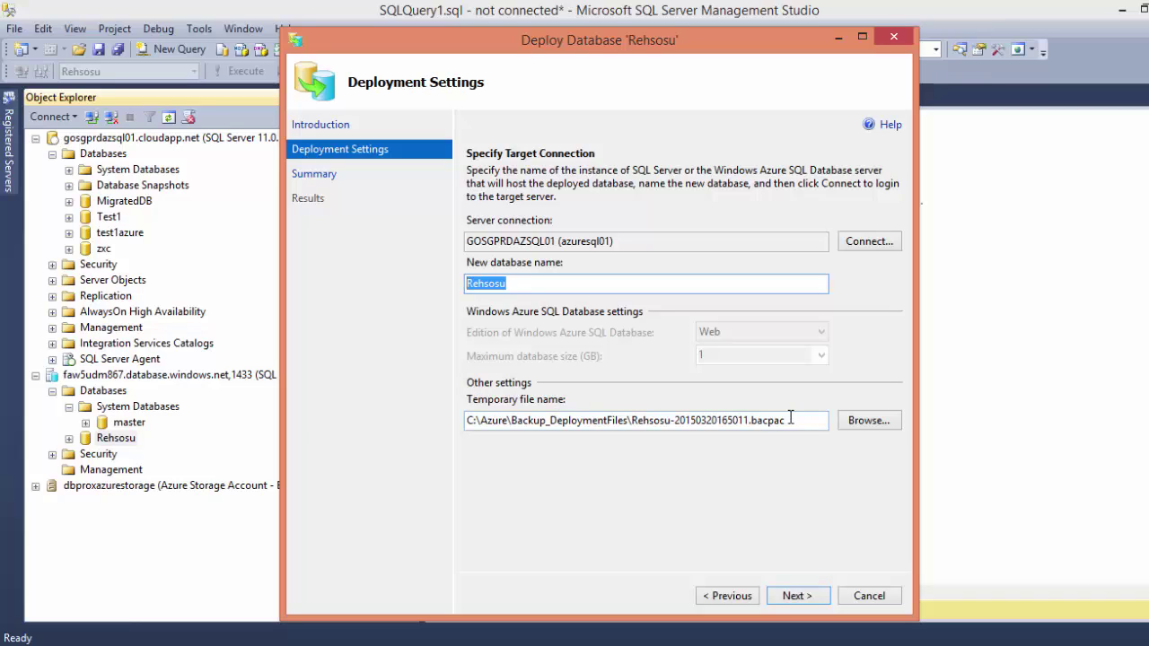
{"action": "left_click_drag", "start_coordinate": [790, 419], "coordinate": [457, 425]}
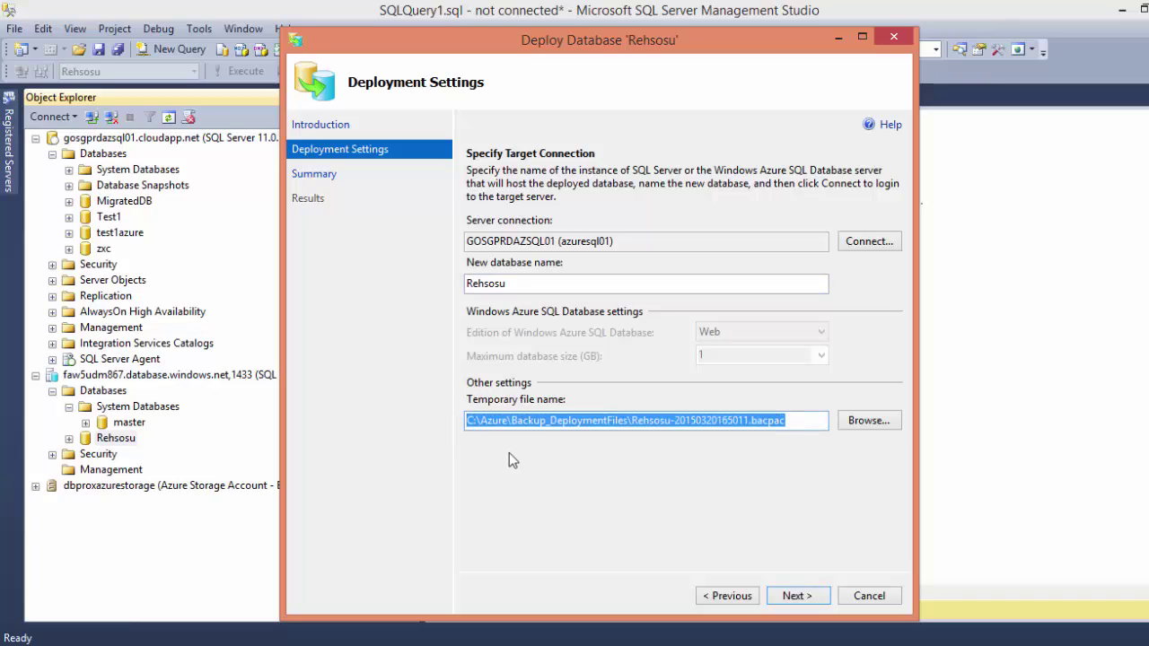
{"action": "left_click", "coordinate": [793, 419]}
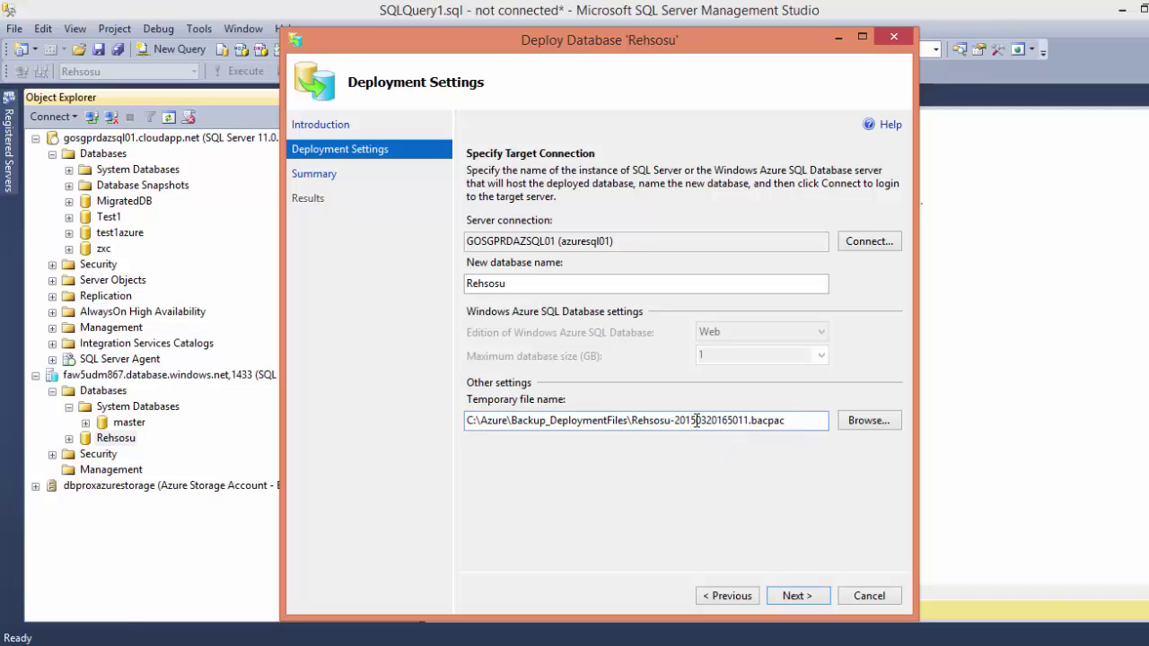
{"action": "left_click_drag", "start_coordinate": [697, 420], "coordinate": [455, 420]}
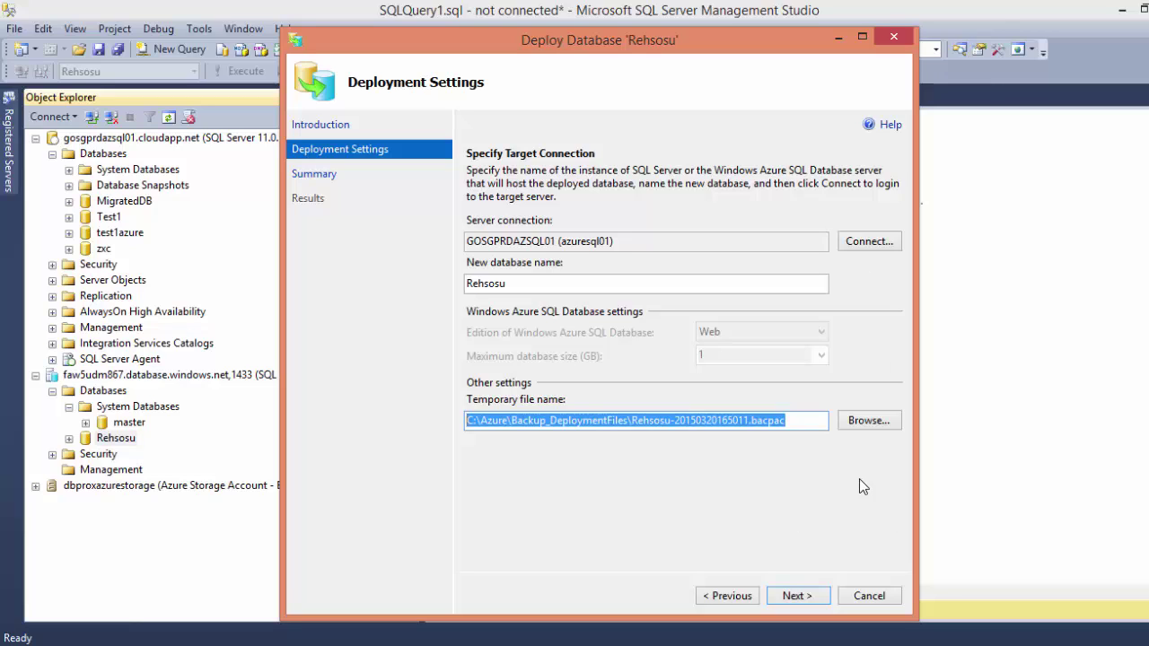
{"action": "left_click", "coordinate": [795, 596]}
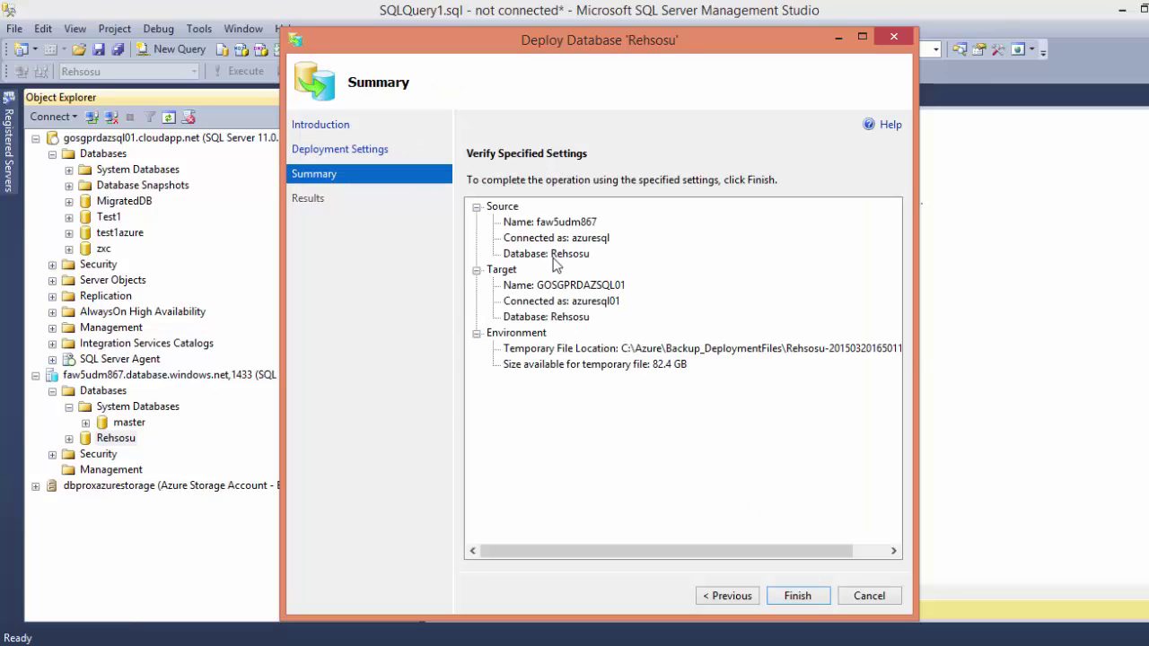
{"action": "left_click", "coordinate": [819, 602]}
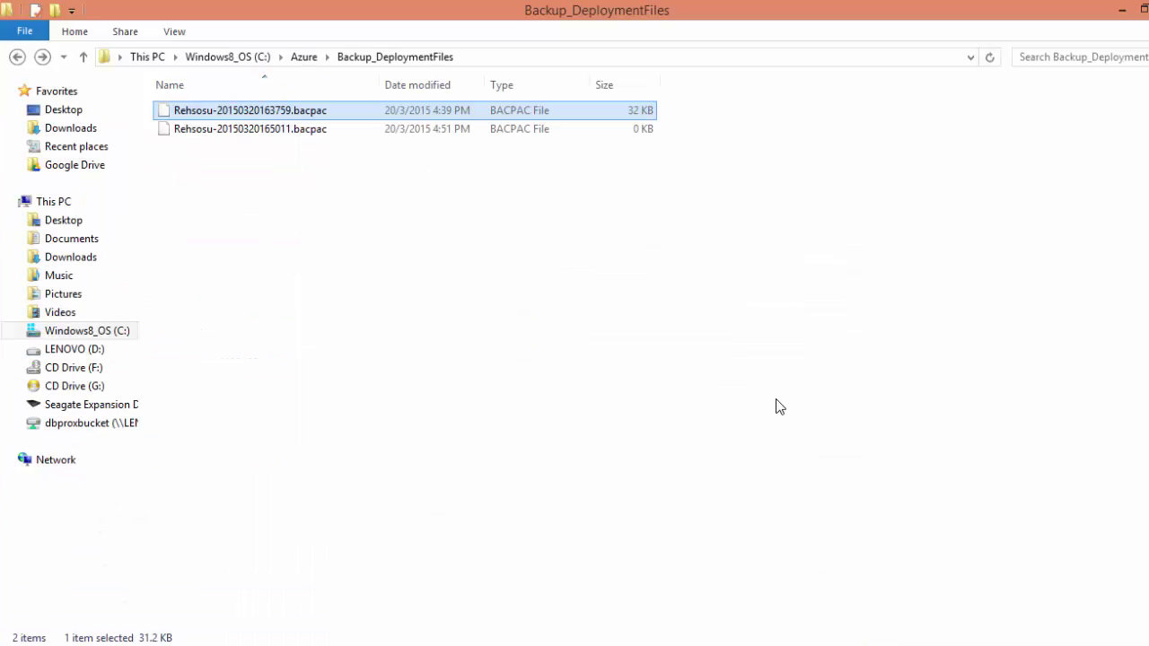
Check the Rehsosu-20150320165011.bacpac file in the Backup_DeploymentFiles folder, and return to the deployment wizard to review its progress list
{"action": "left_click", "coordinate": [335, 135]}
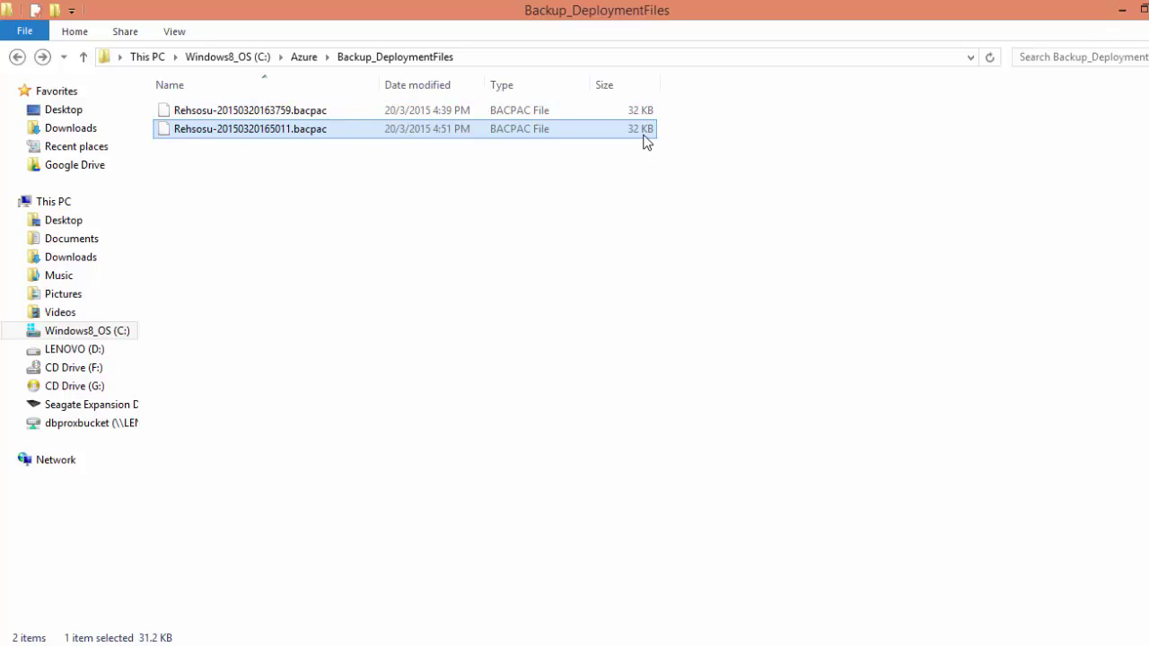
{"action": "left_click", "coordinate": [1142, 9]}
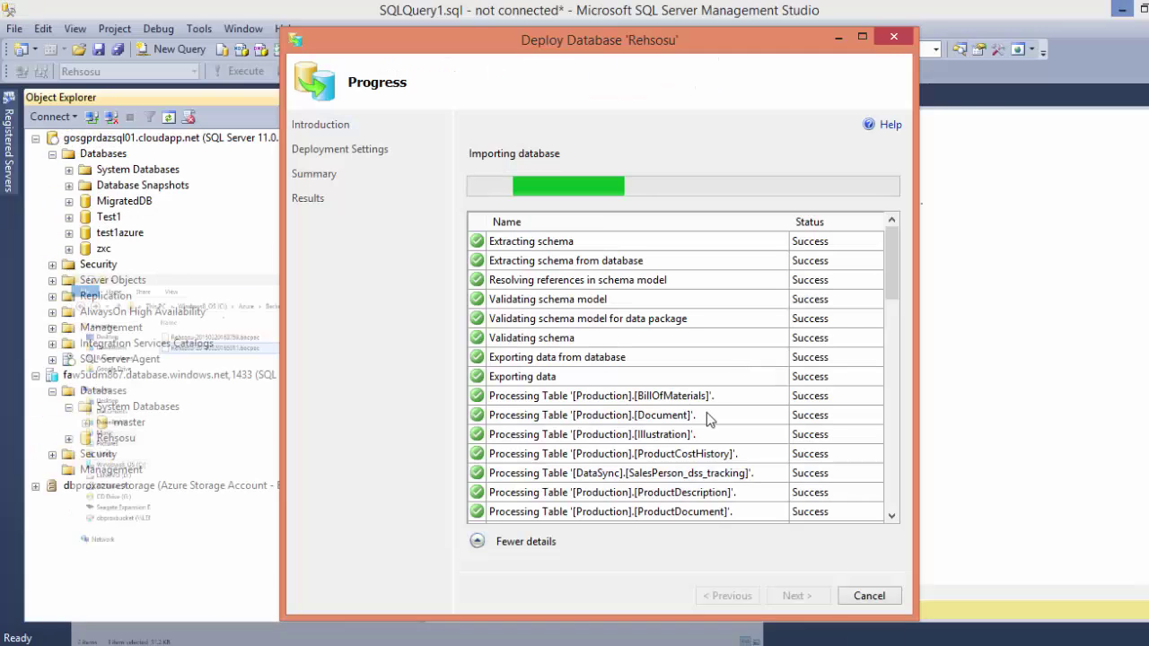
{"action": "left_click_drag", "start_coordinate": [887, 264], "coordinate": [901, 473]}
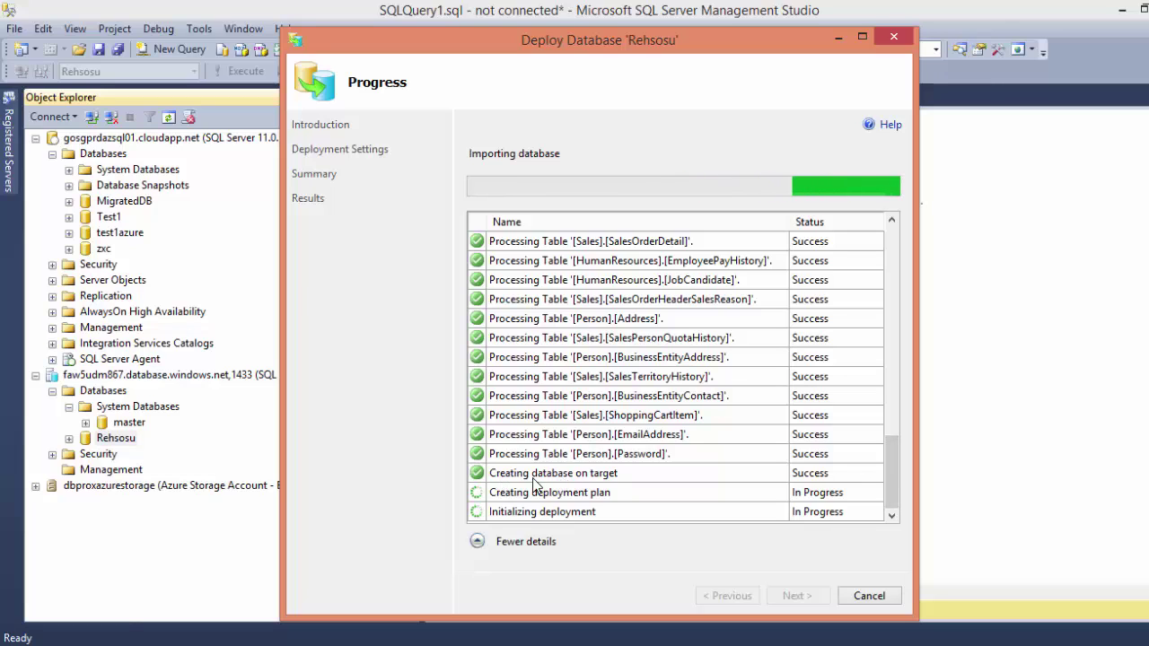
Refresh the databases of the gosgprdazsql01.cloudapp.net server and expand the tables of its Rehsosu database
{"action": "right_click", "coordinate": [104, 156]}
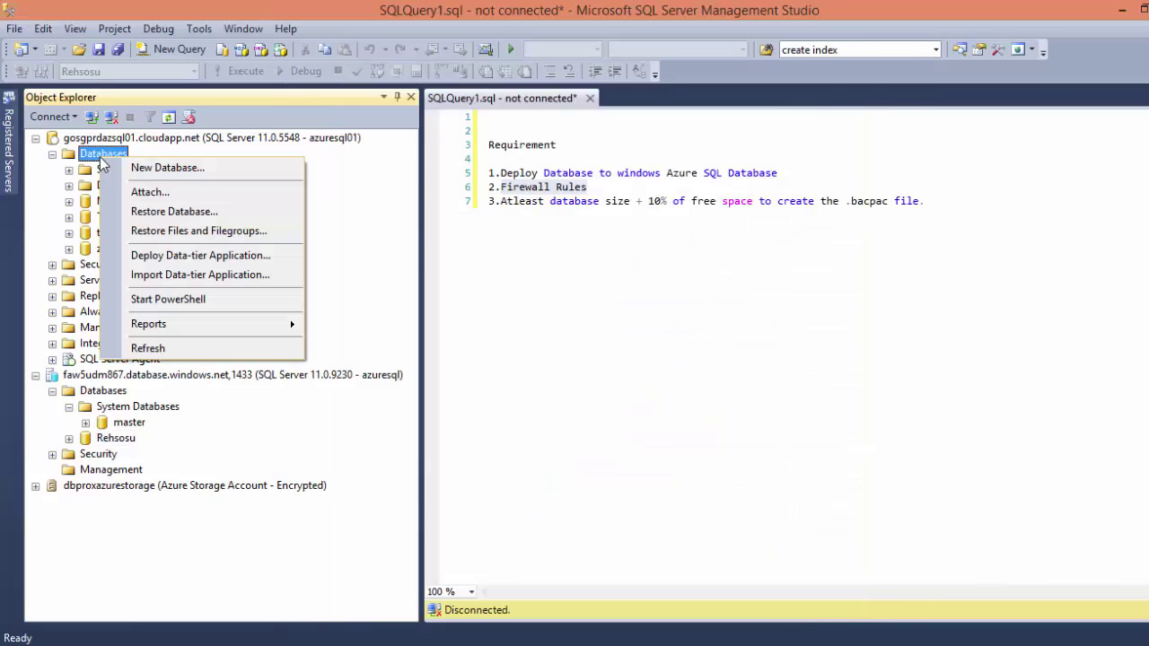
{"action": "left_click", "coordinate": [147, 348]}
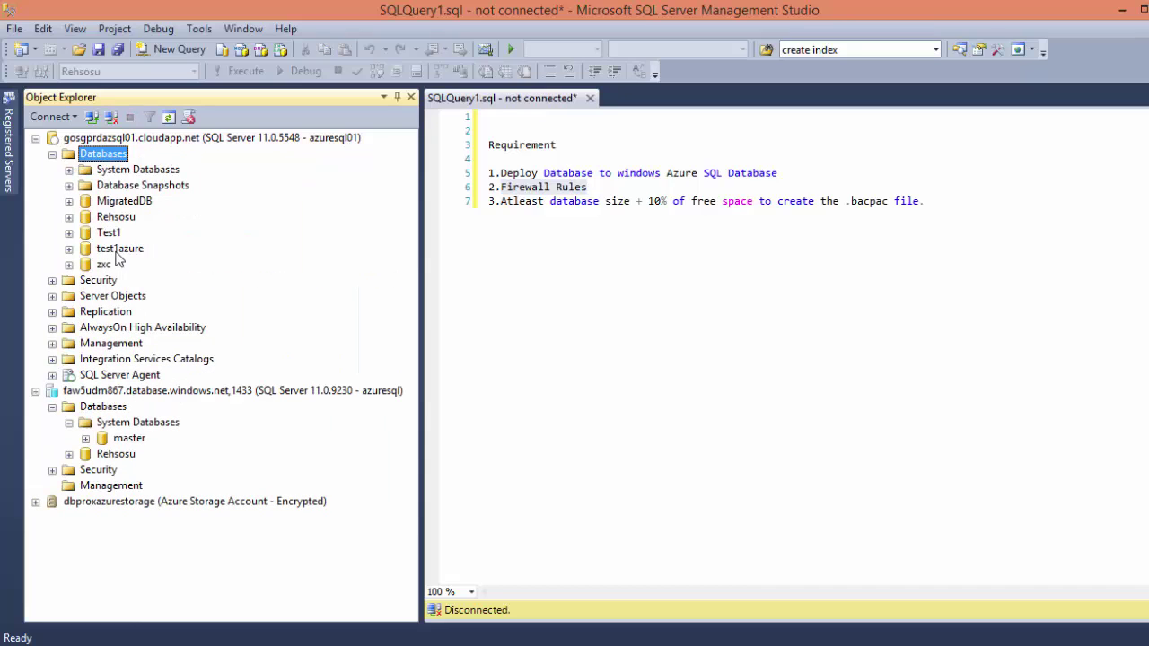
{"action": "left_click", "coordinate": [113, 218]}
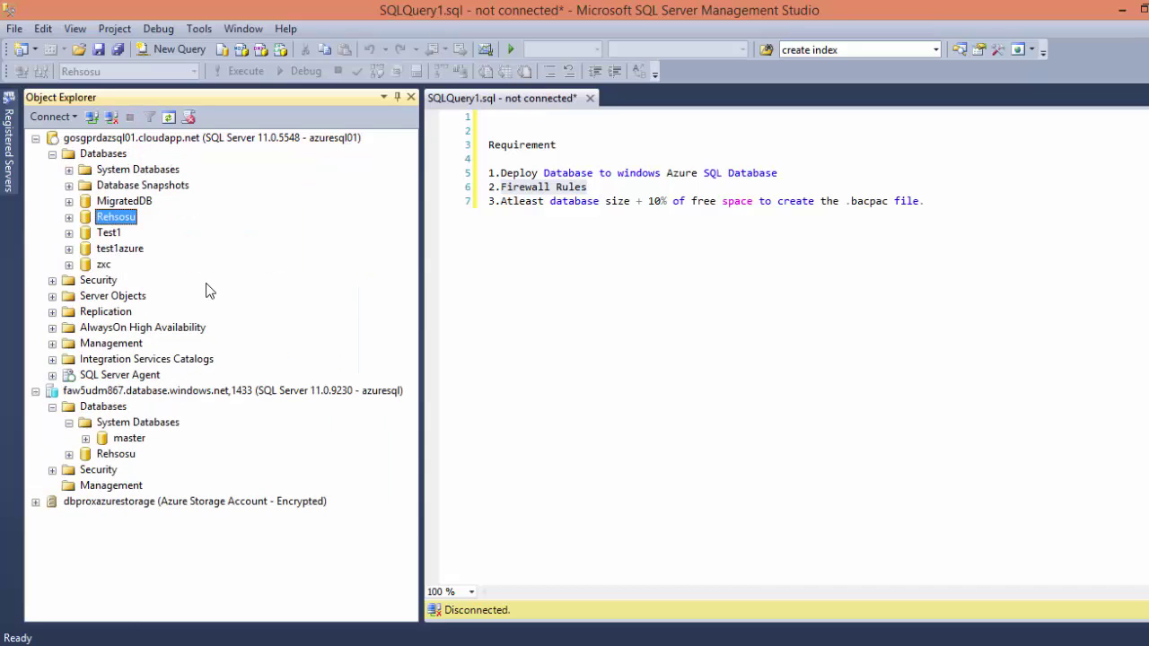
{"action": "left_click", "coordinate": [69, 217]}
{"action": "left_click", "coordinate": [85, 250]}
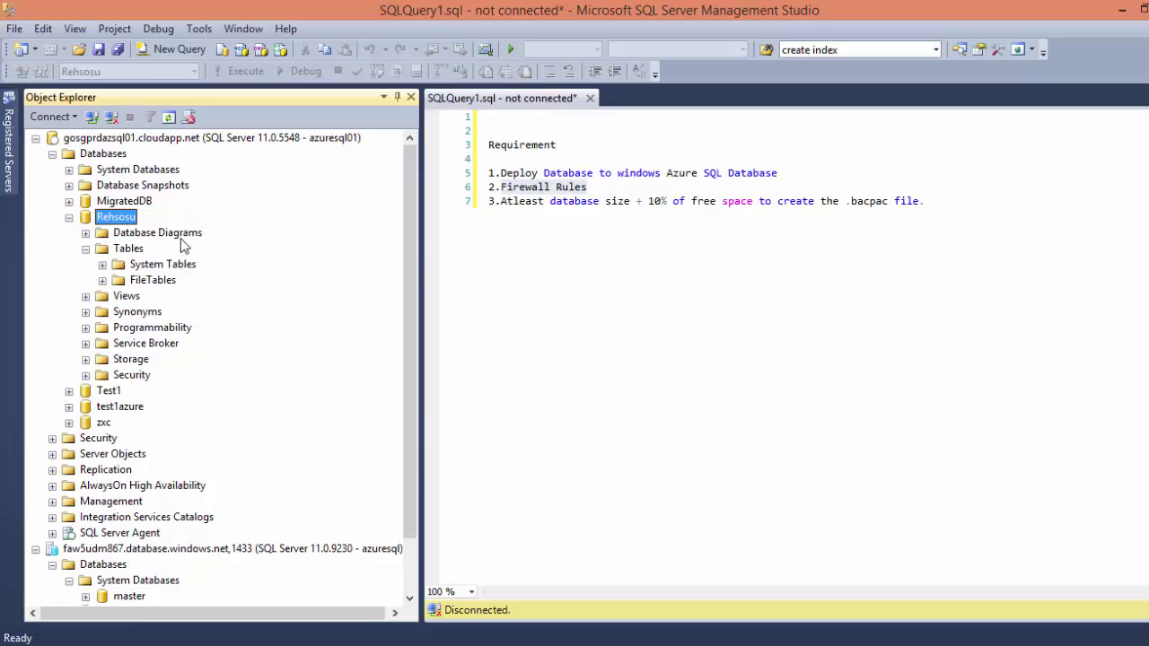
Refresh the Tables folder of the target Rehsosu database repeatedly and look through the imported tables
{"action": "right_click", "coordinate": [128, 255]}
{"action": "left_click", "coordinate": [169, 354]}
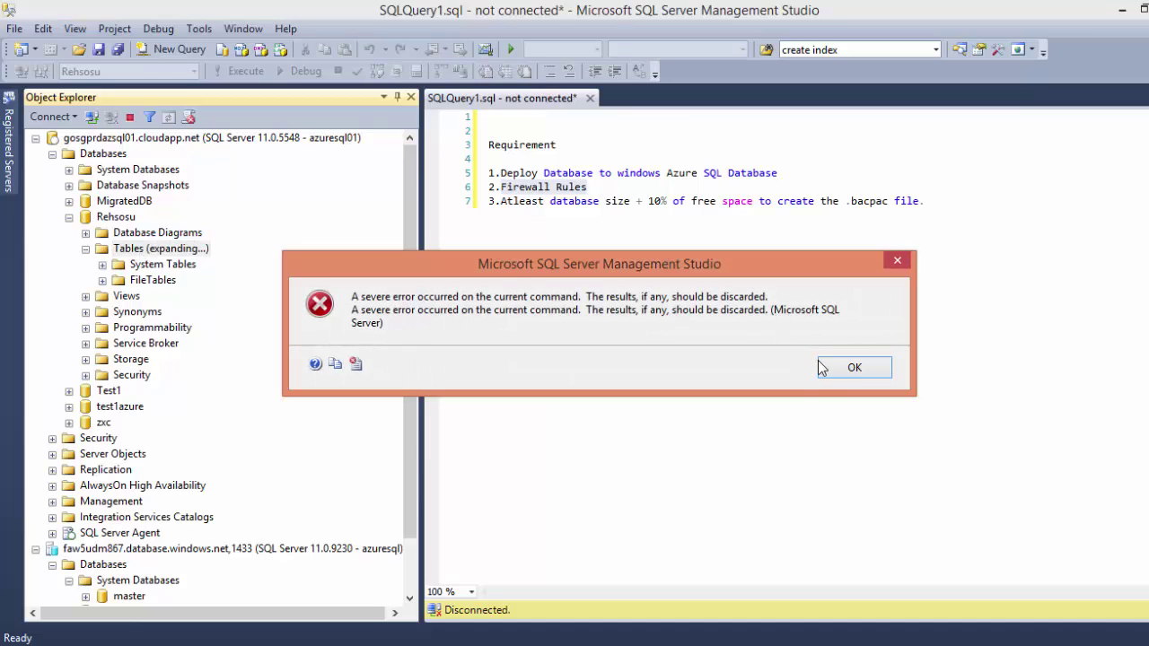
{"action": "left_click", "coordinate": [848, 367]}
{"action": "right_click", "coordinate": [127, 251]}
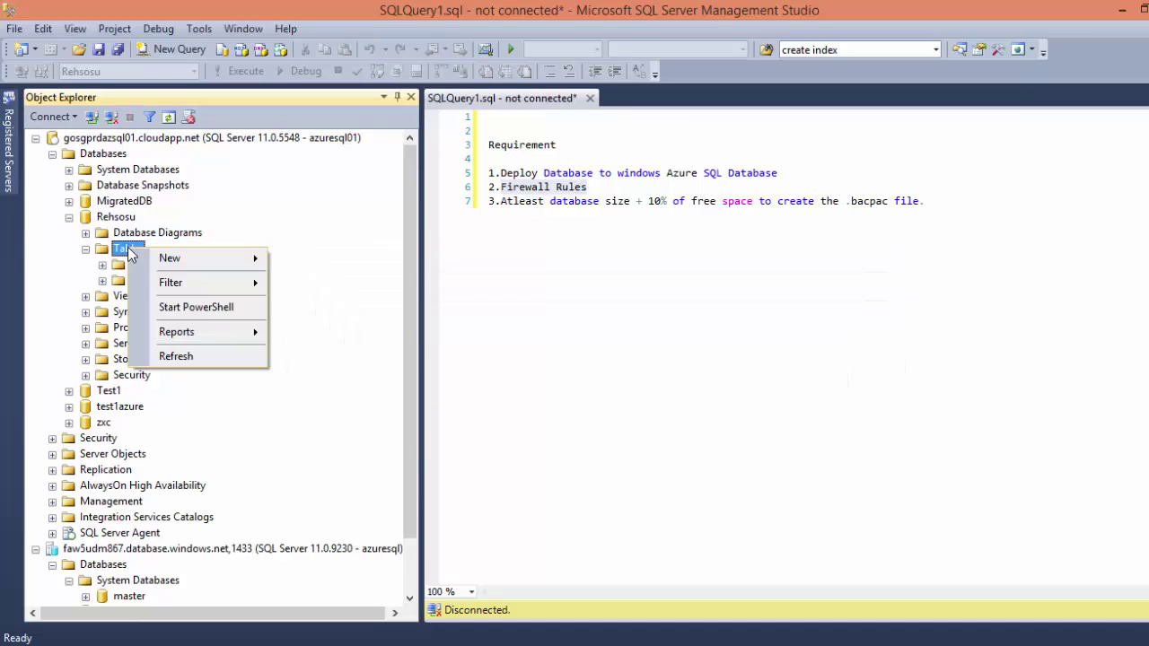
{"action": "left_click", "coordinate": [173, 356]}
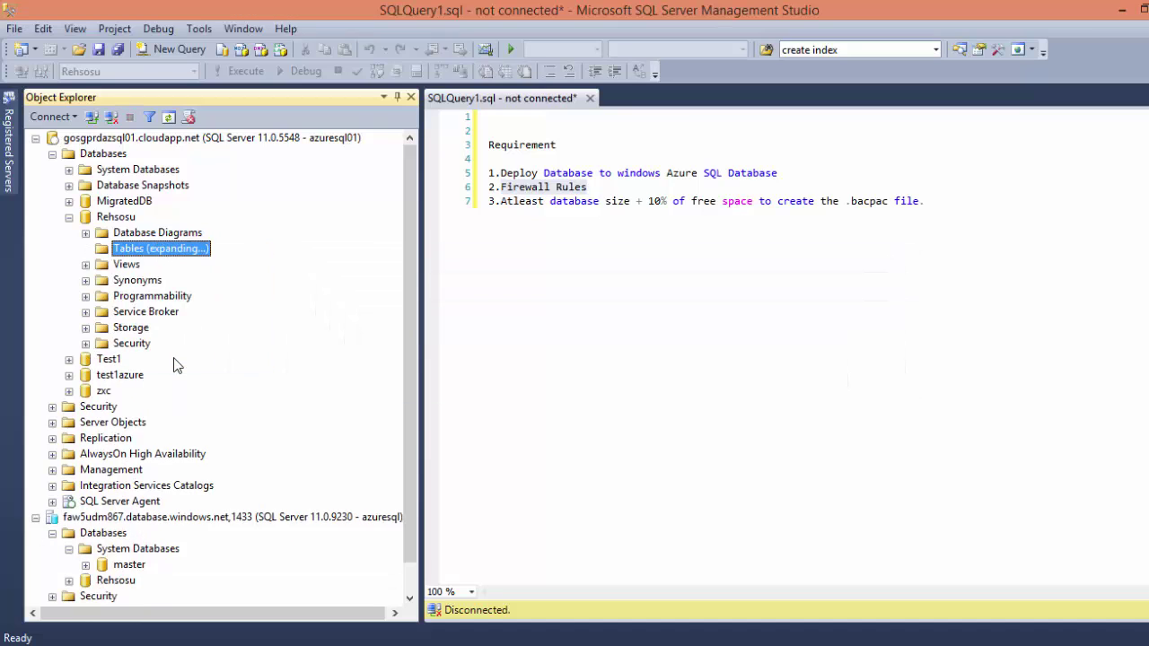
{"action": "right_click", "coordinate": [140, 250]}
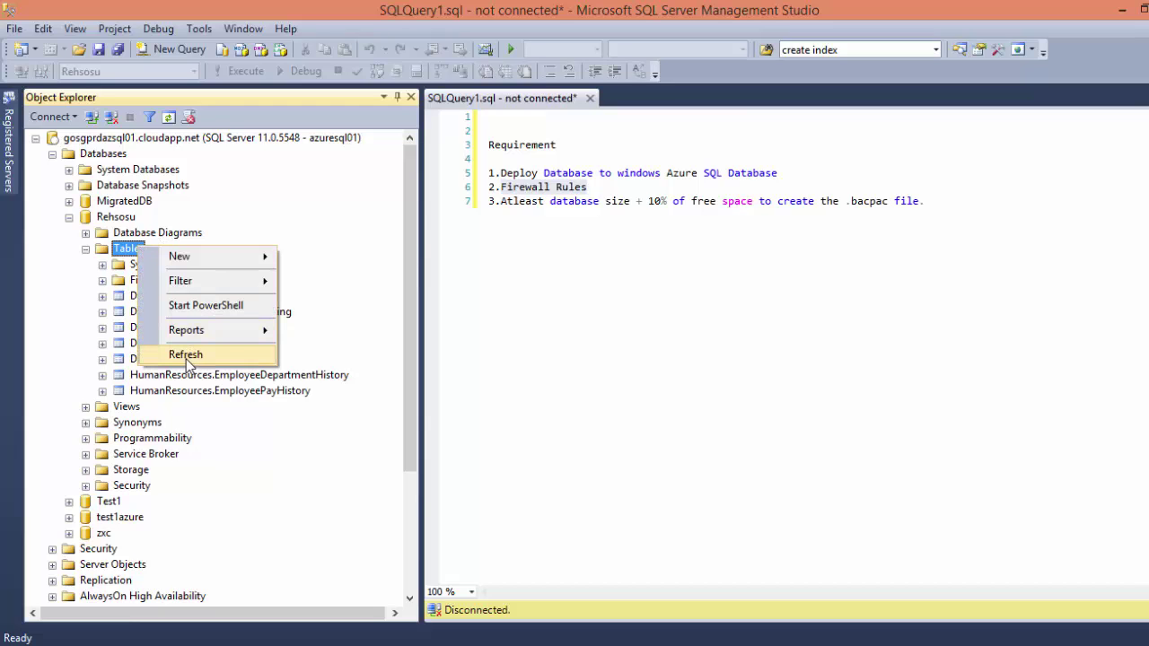
{"action": "left_click", "coordinate": [186, 356]}
{"action": "scroll", "coordinate": [229, 448], "scroll_direction": "down", "scroll_amount": 6}
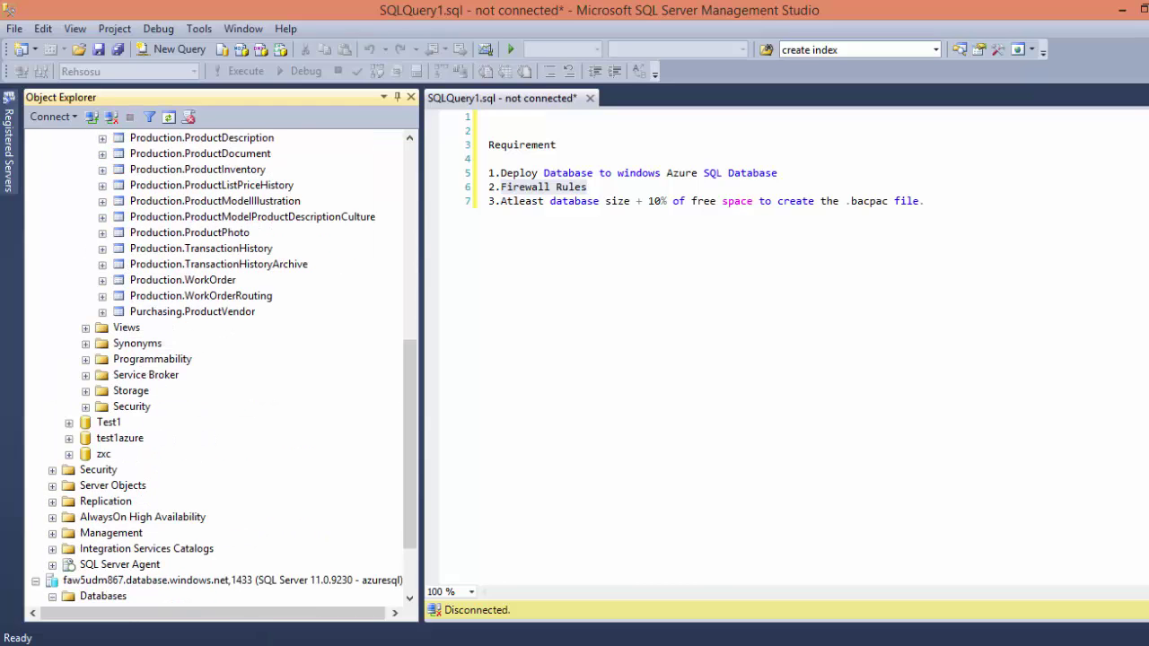
Return to the Rehsosu deployment wizard, review the import progress and the results summary through the last entry, and close the wizard
{"action": "left_click", "coordinate": [509, 580]}
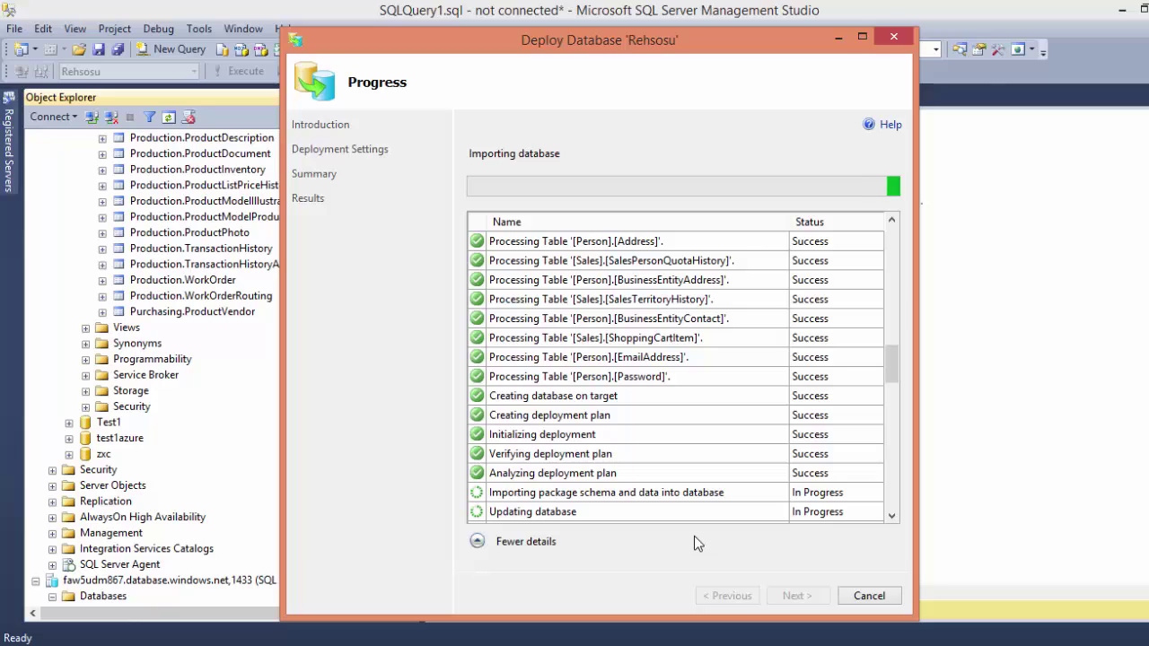
{"action": "scroll", "coordinate": [895, 510], "scroll_direction": "down", "scroll_amount": 10}
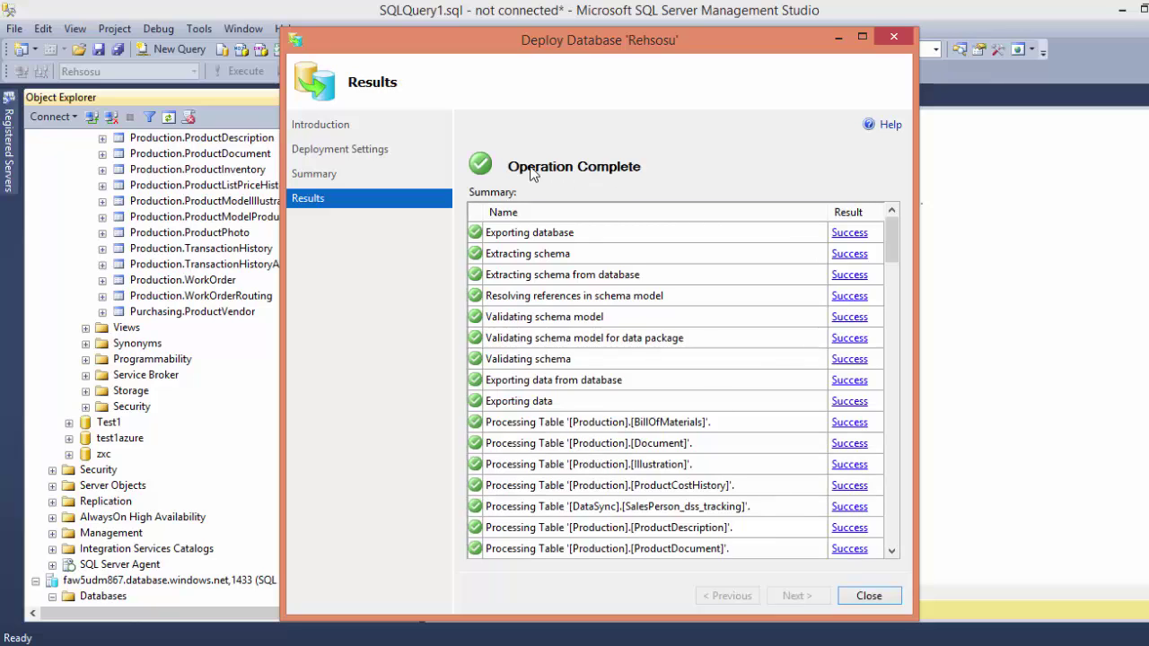
{"action": "left_click_drag", "start_coordinate": [891, 238], "coordinate": [893, 546]}
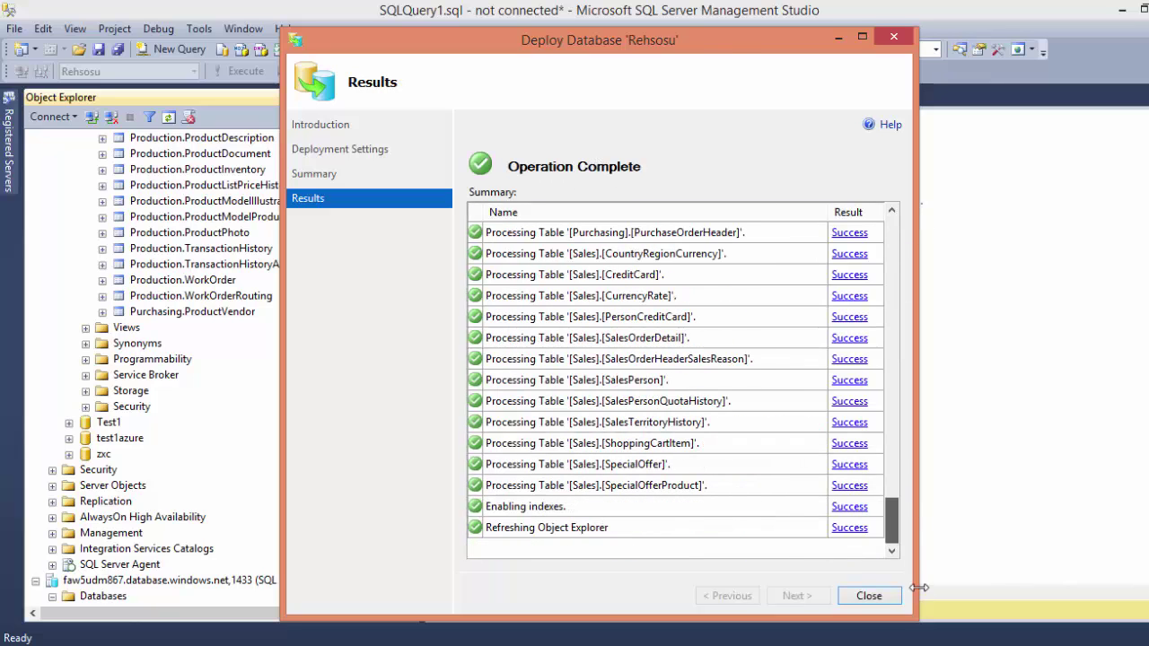
{"action": "left_click", "coordinate": [853, 597]}
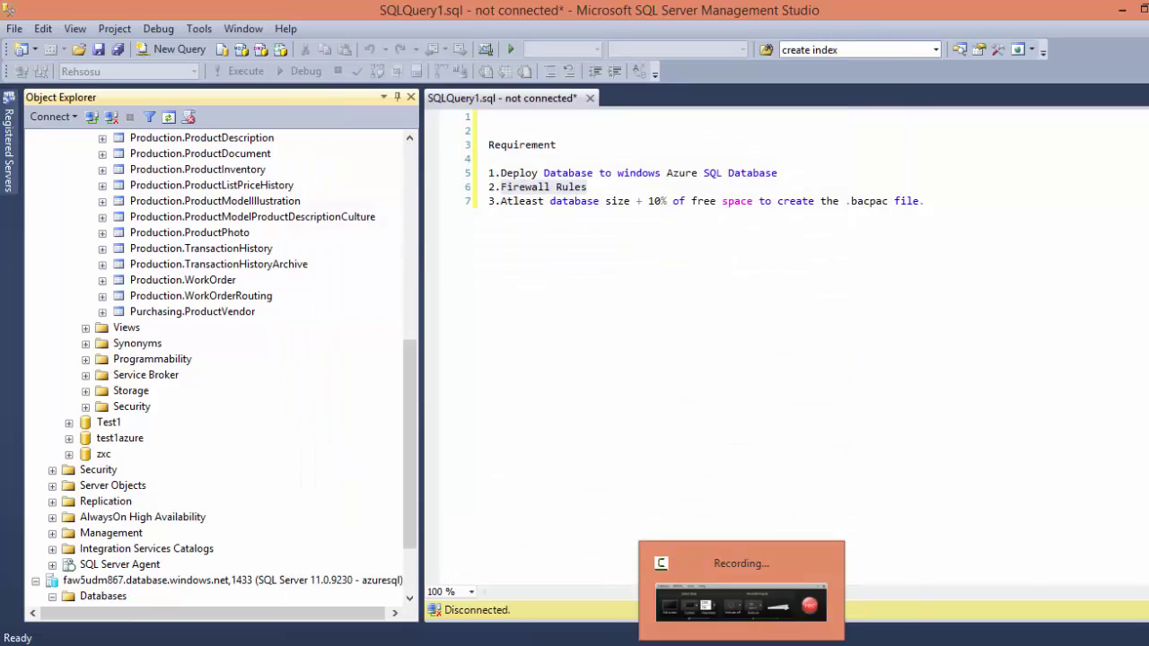